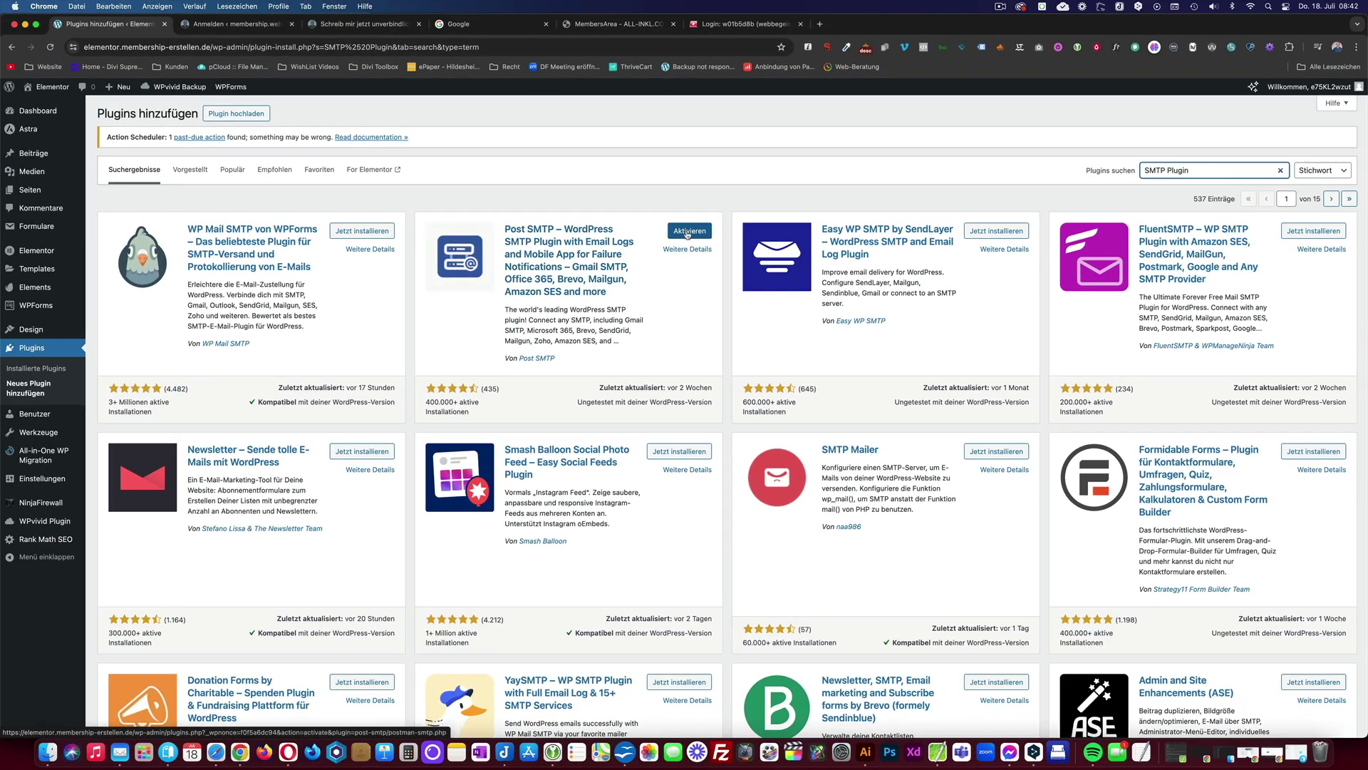
Activate the Post SMTP plugin, skipping its tracking opt-in, and choose Other SMTP as the mailer in the setup wizard
left_click(688, 232)
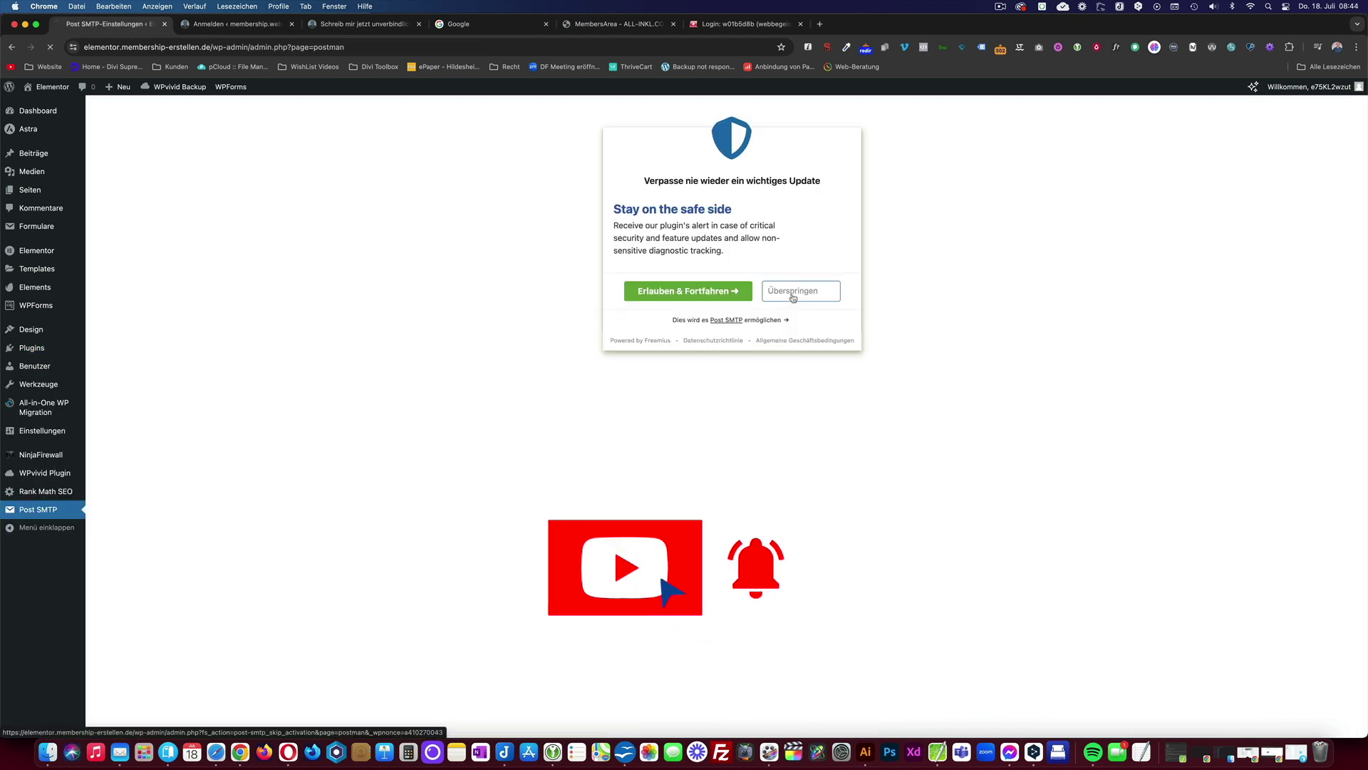
left_click(793, 298)
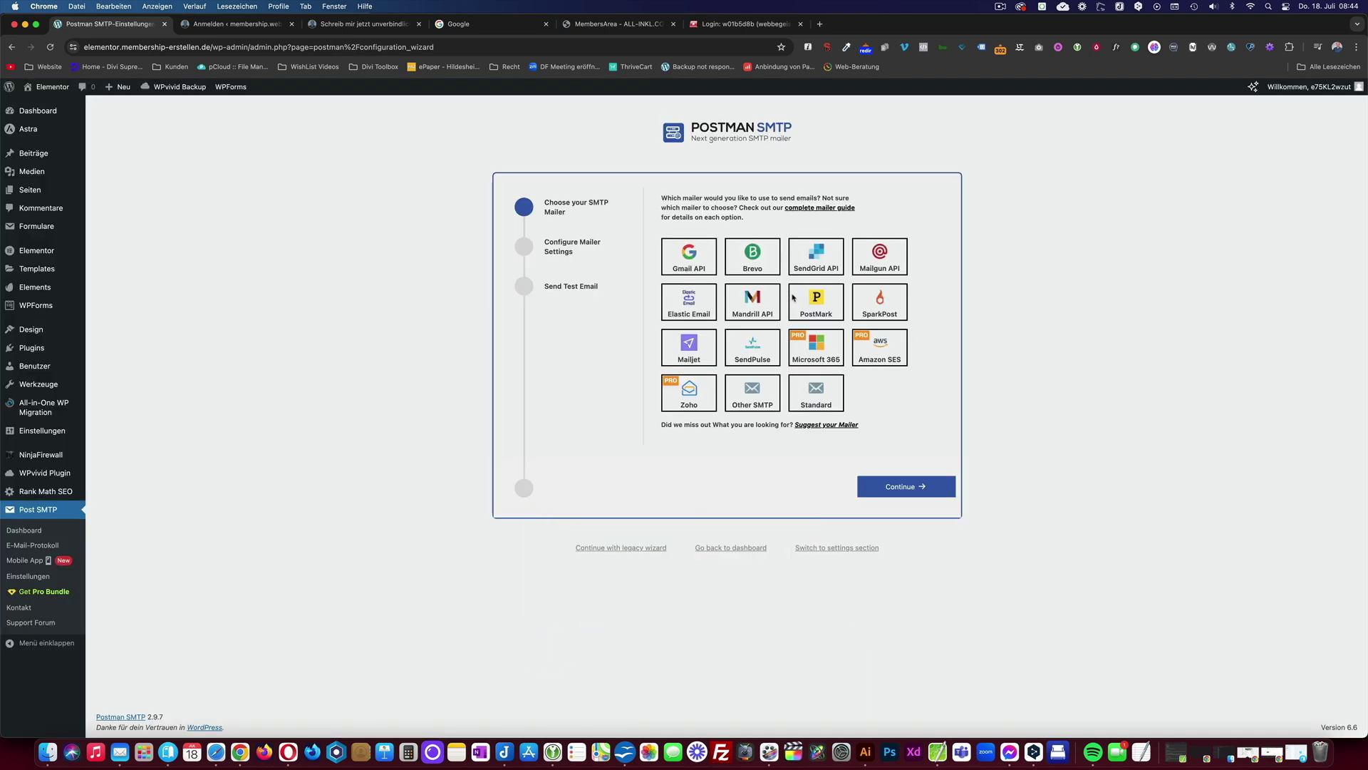
left_click(754, 401)
left_click(863, 486)
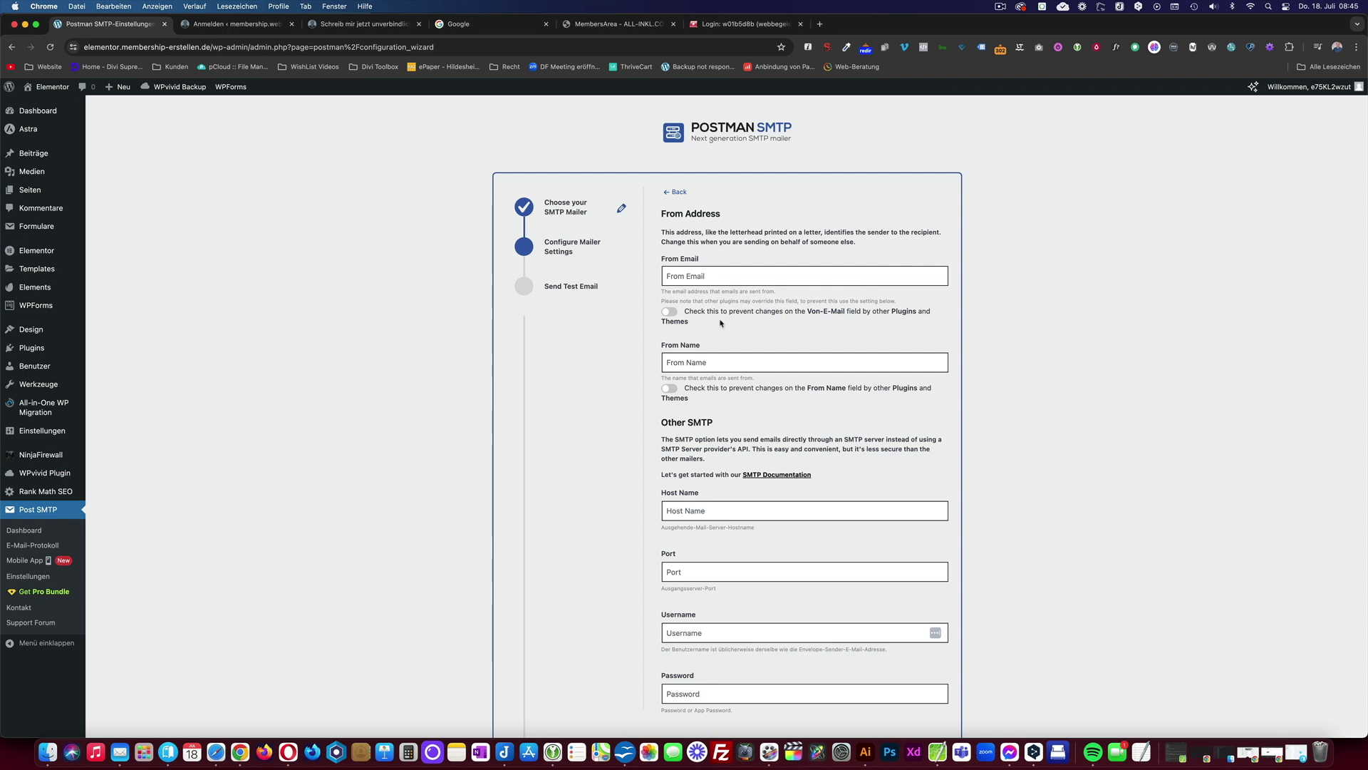
Fill in the sender's email address as From Email and the sender's name with the website domain as From Name
left_click(696, 275)
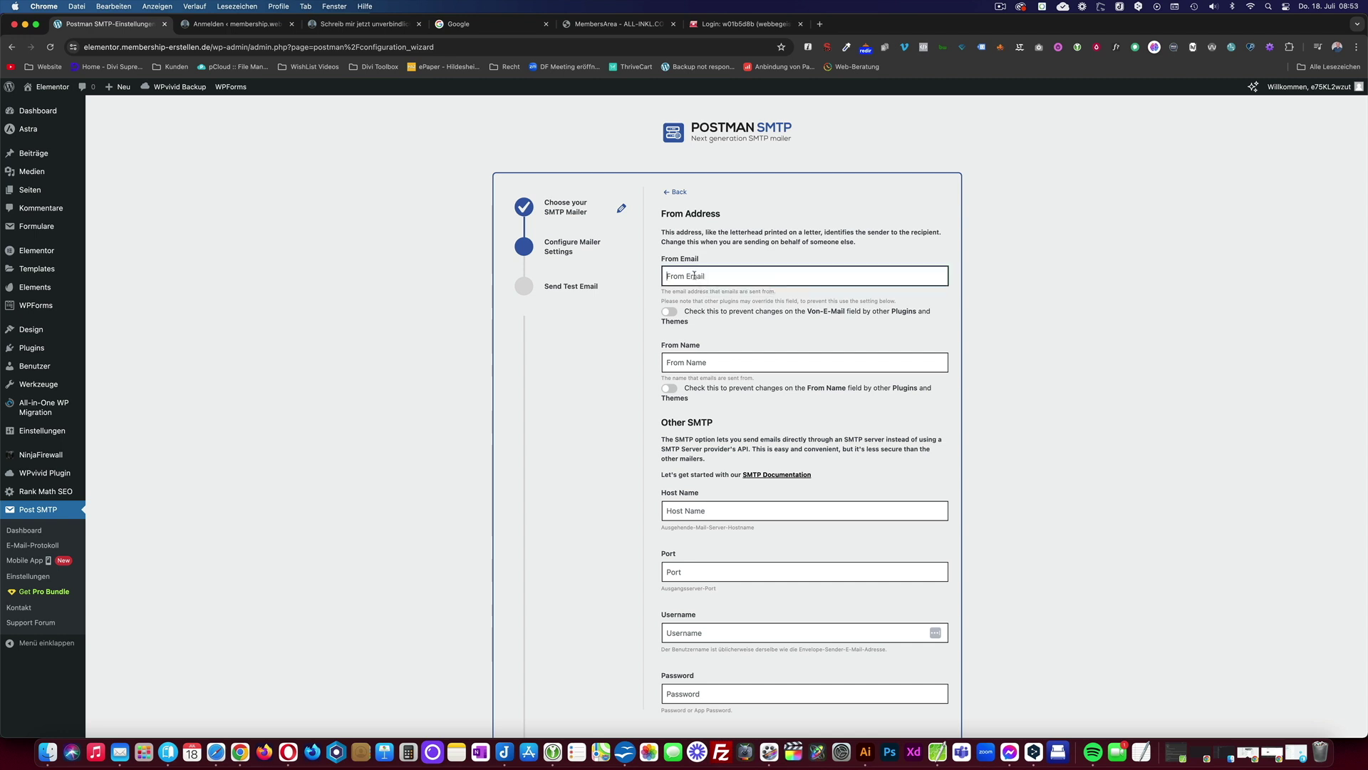
key("super+v")
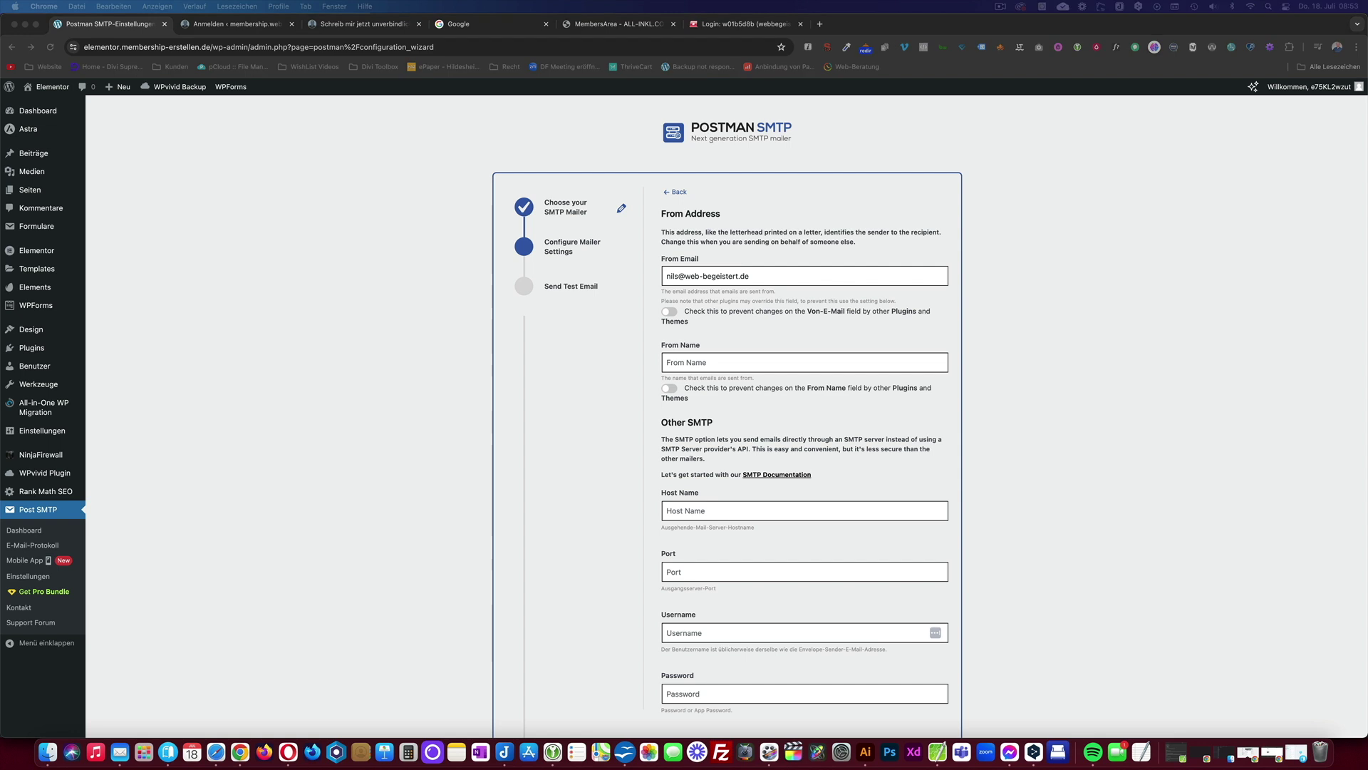
left_click(675, 360)
left_click(675, 360)
type("Nils | web-begeistert.de")
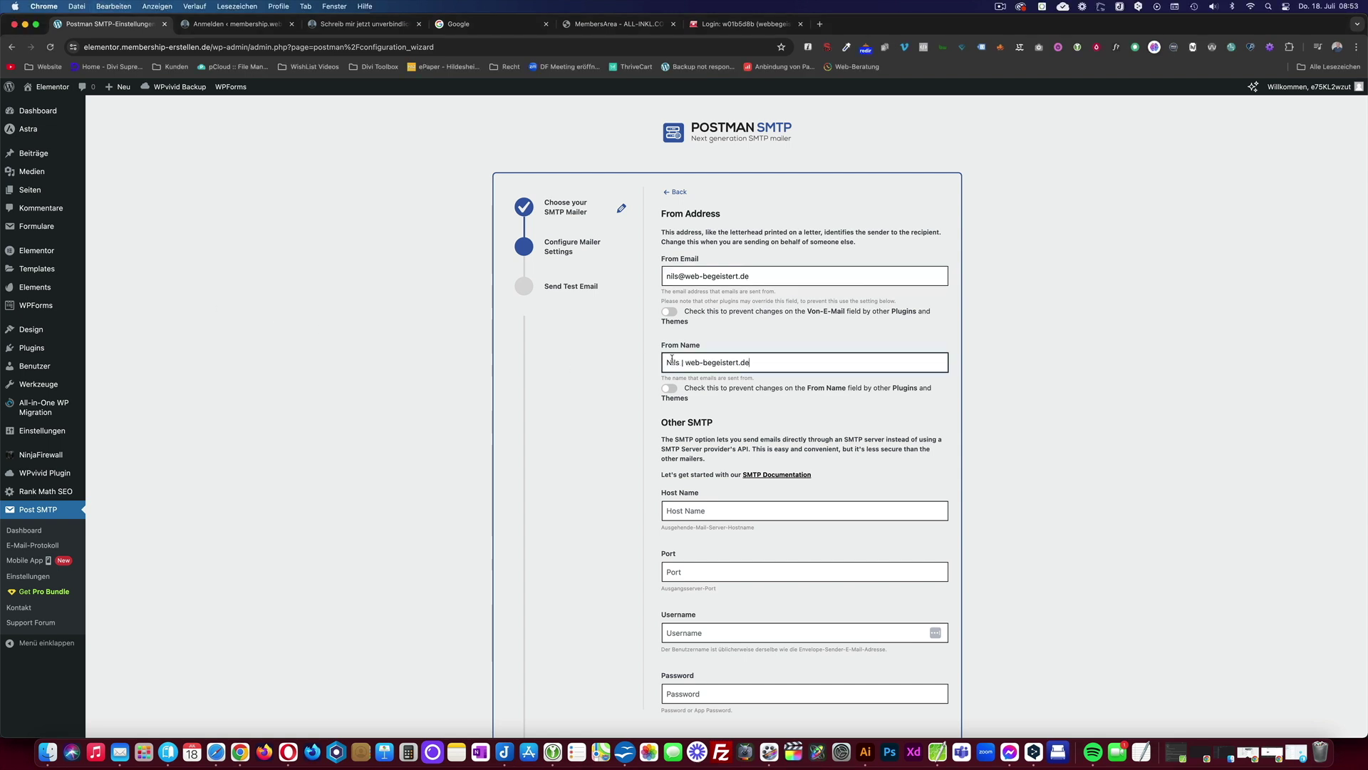
Copy the outgoing mail server hostname from the mailbox overview in the ALL-INKL KAS administration
scroll(724, 414, "down", 3)
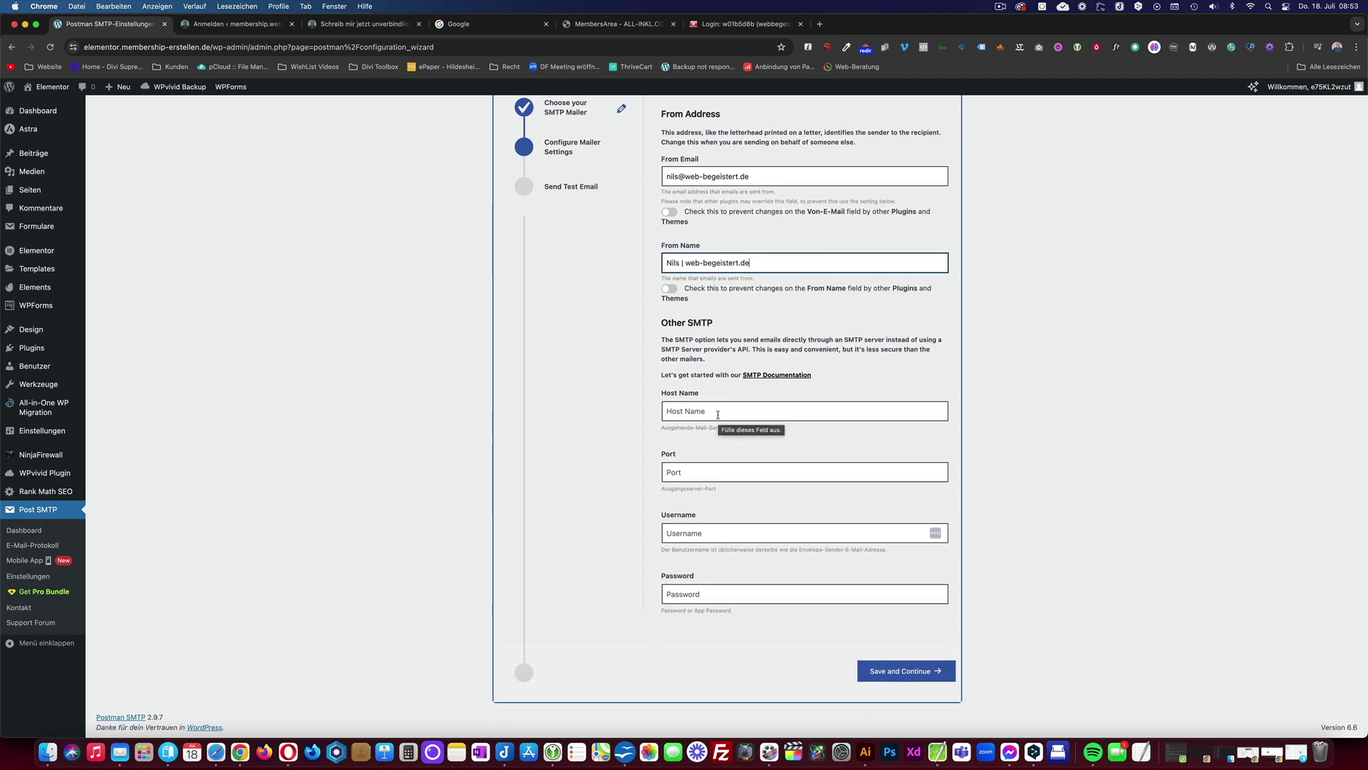
left_click(486, 31)
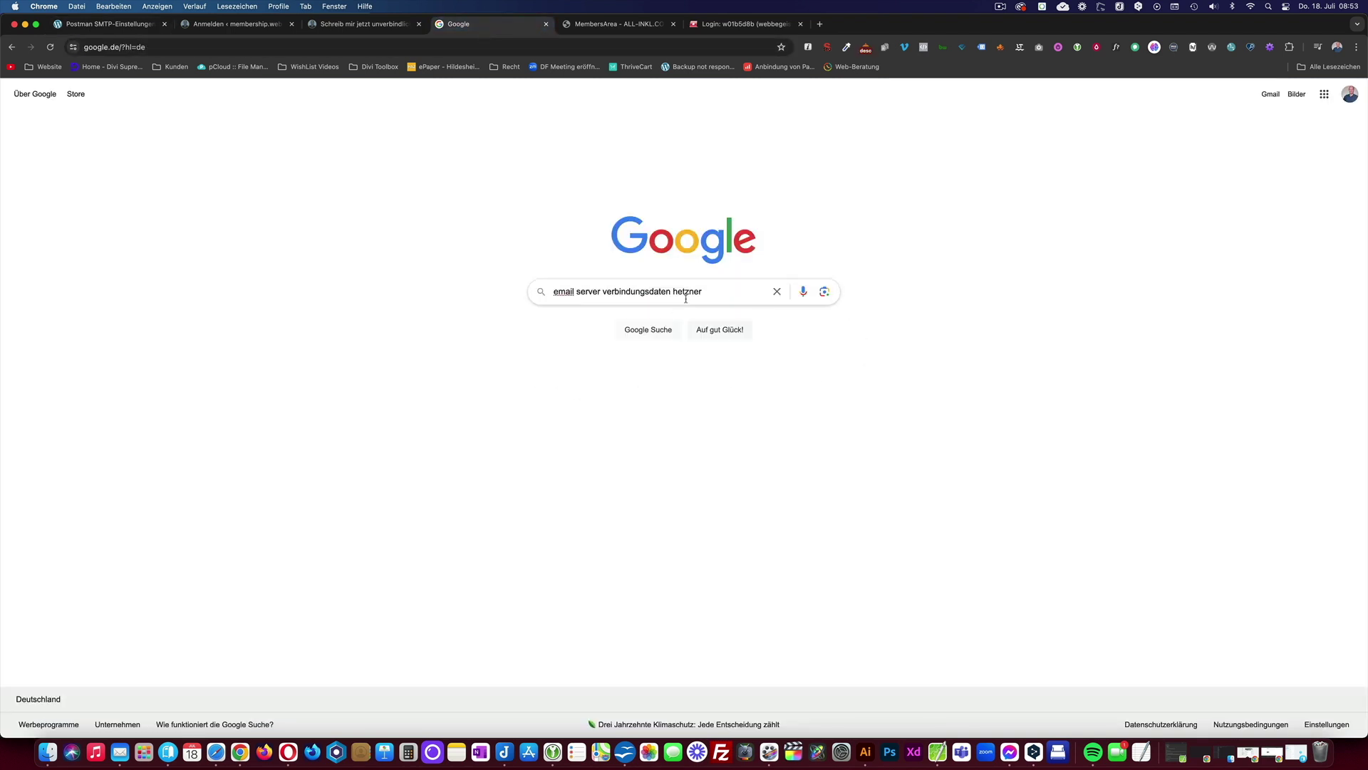
left_click(618, 28)
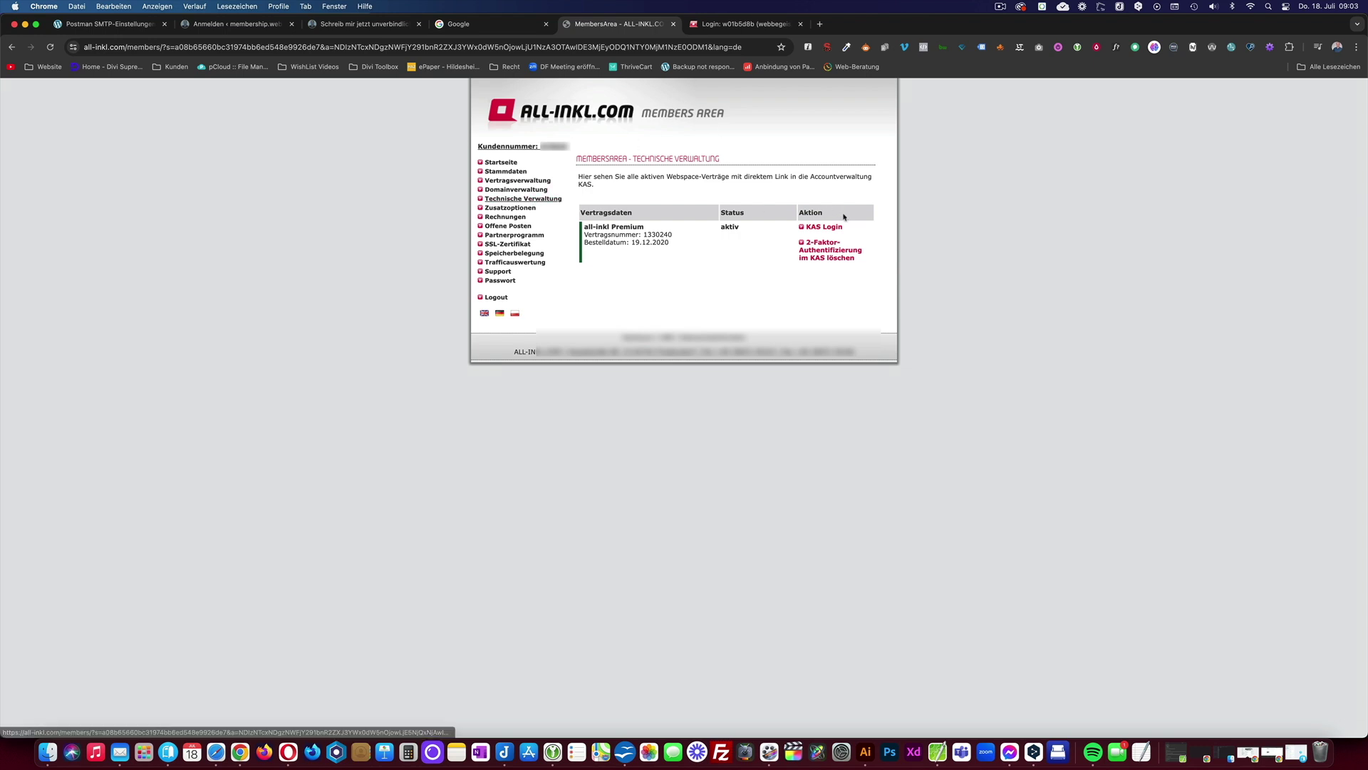
left_click(745, 26)
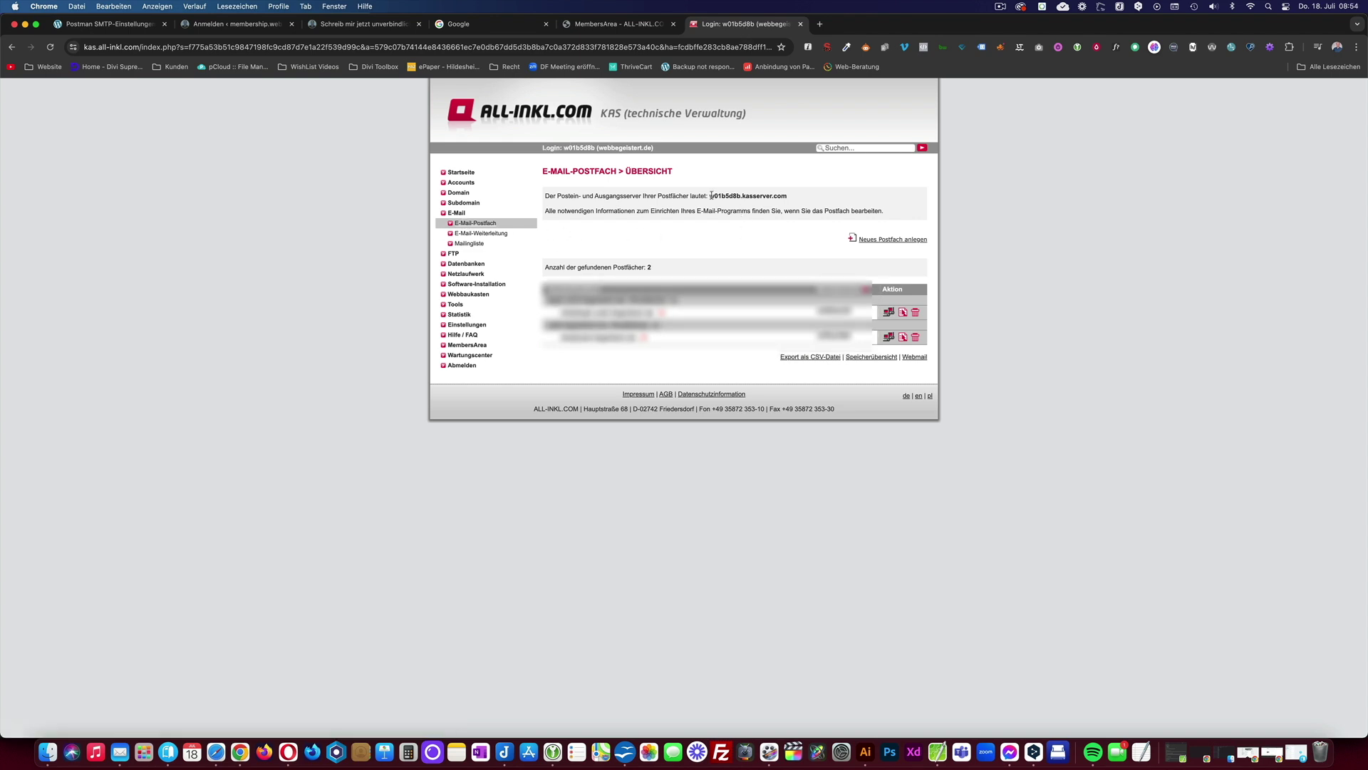
left_click_drag(711, 194, 787, 195)
key("super+c")
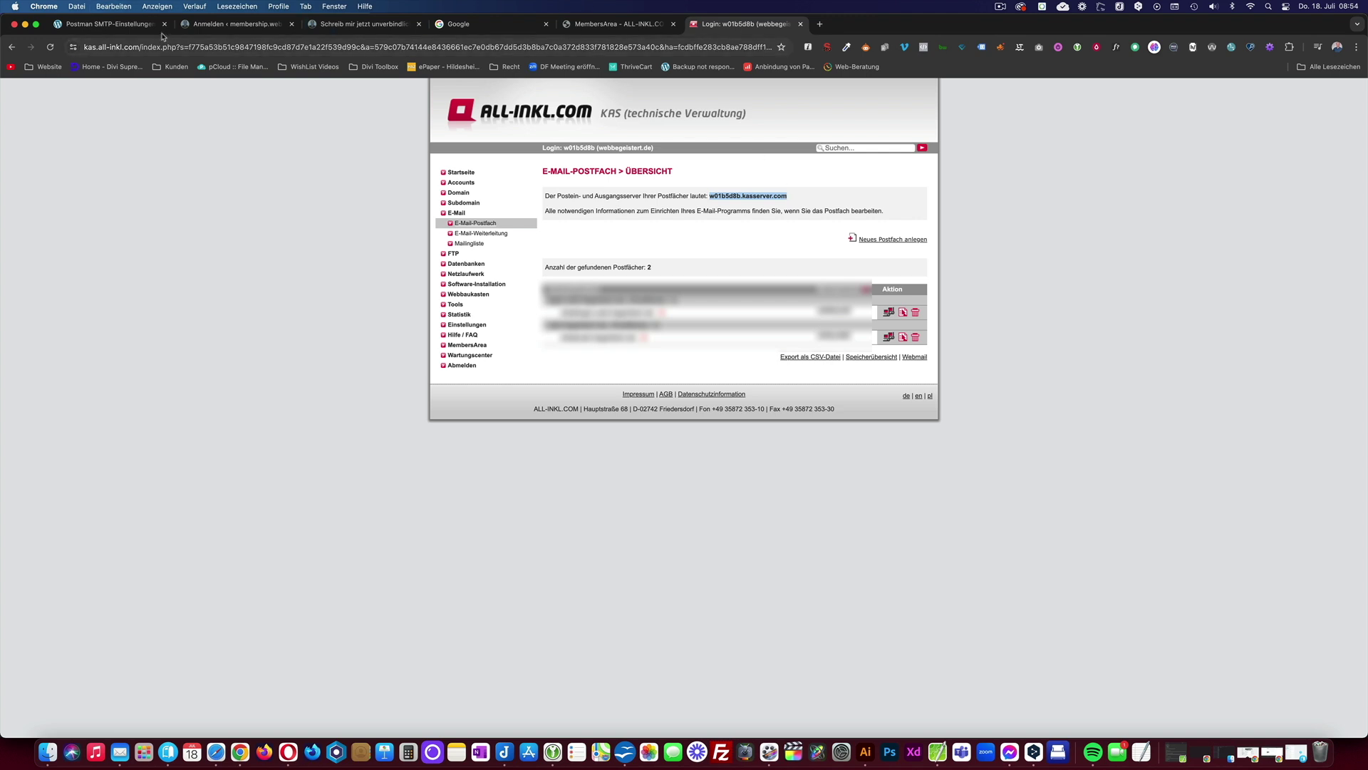
Paste the copied server address as Host Name in the Post SMTP wizard and set the port to 587
left_click(114, 26)
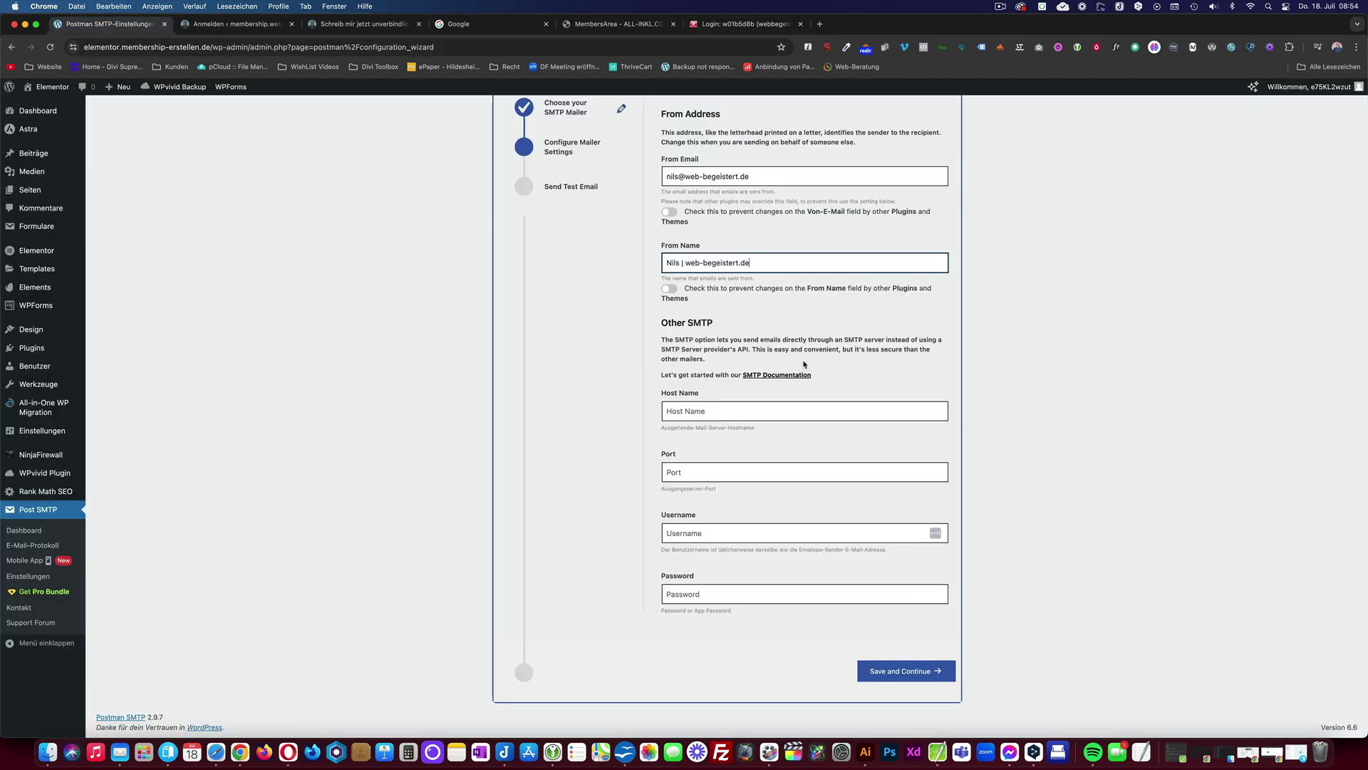
left_click(697, 411)
key("super+v")
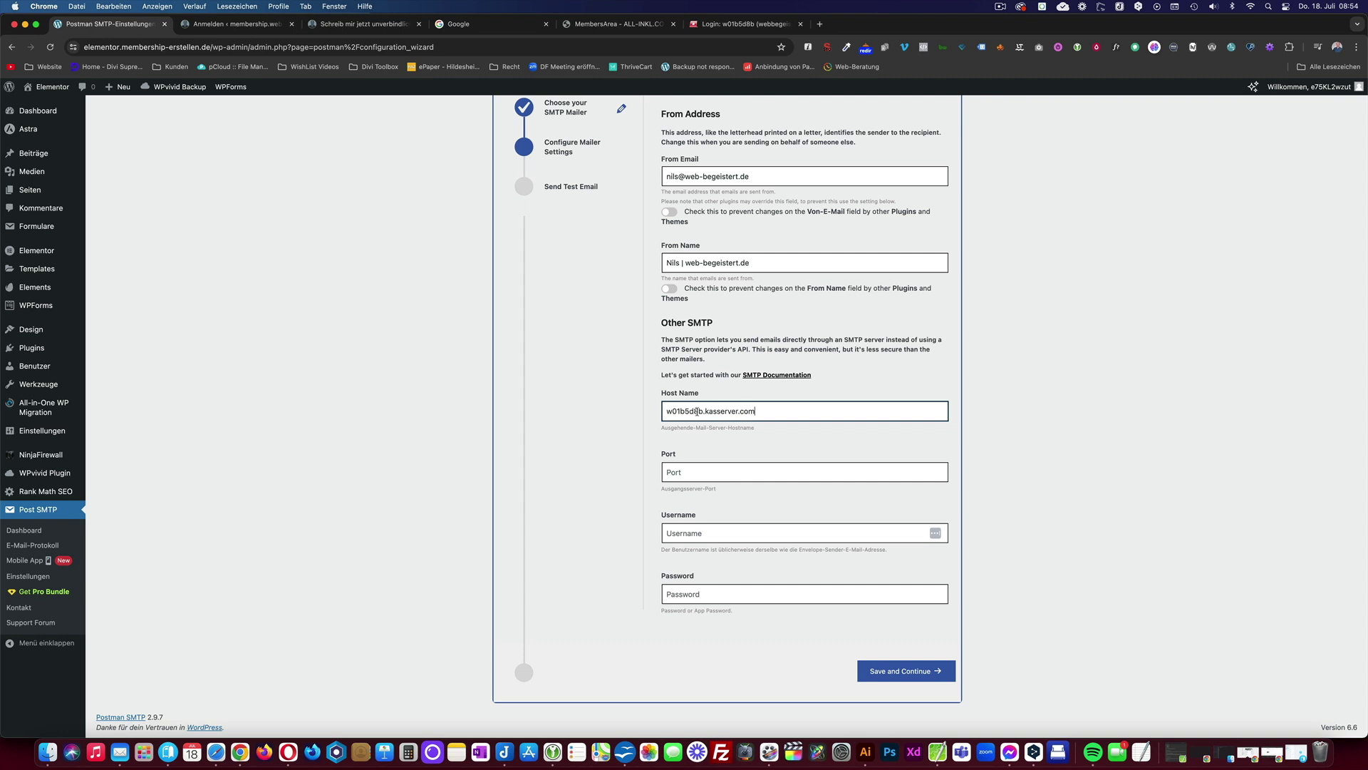
left_click(691, 475)
type("587")
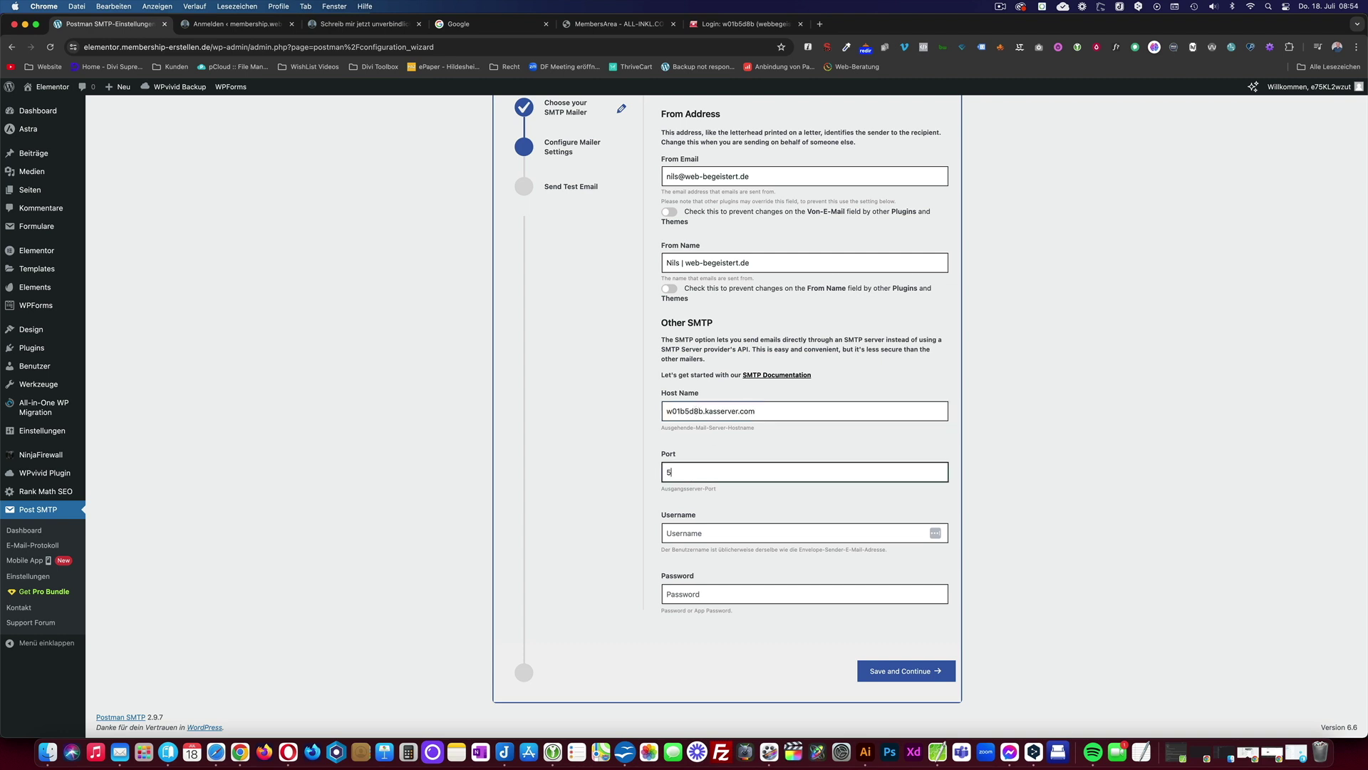
Copy the From Email address into the SMTP Username field
left_click(701, 529)
left_click_drag(753, 177, 664, 179)
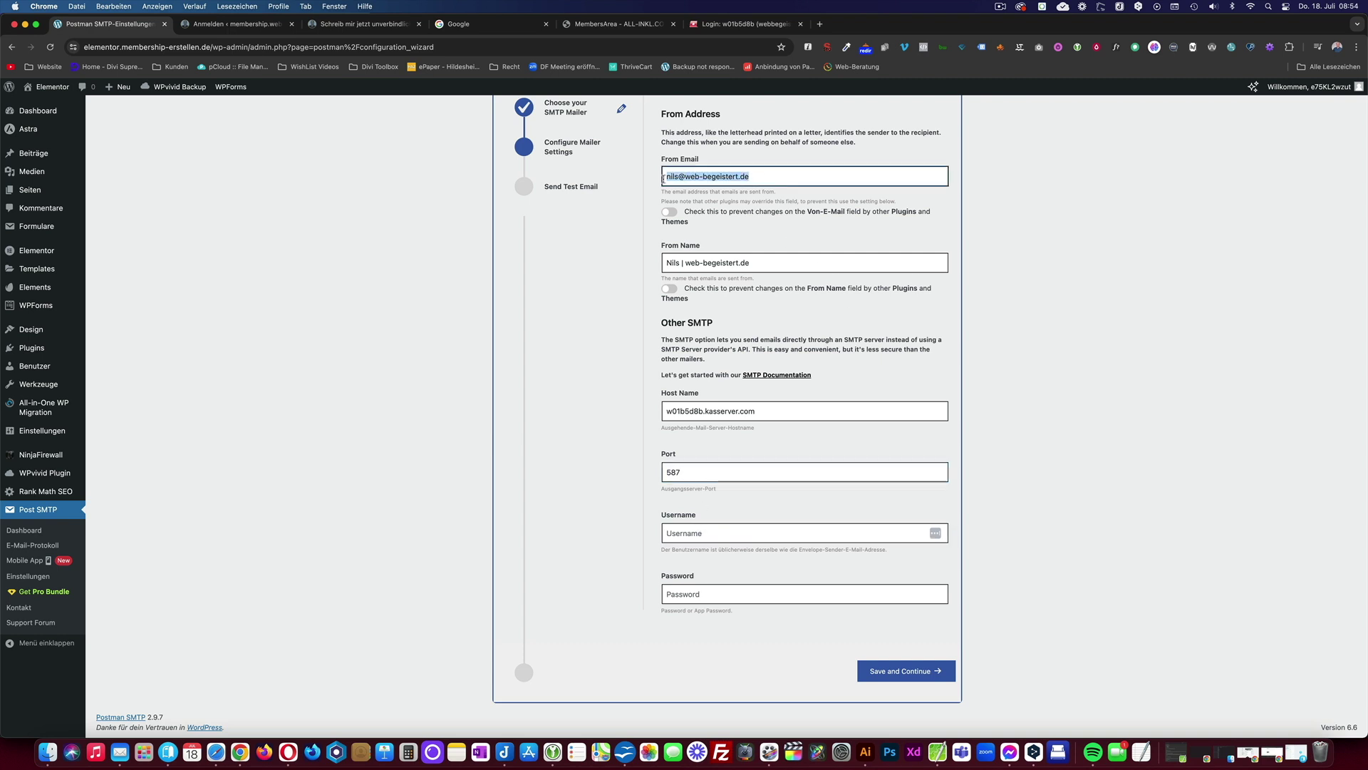
key("super+c")
left_click(684, 529)
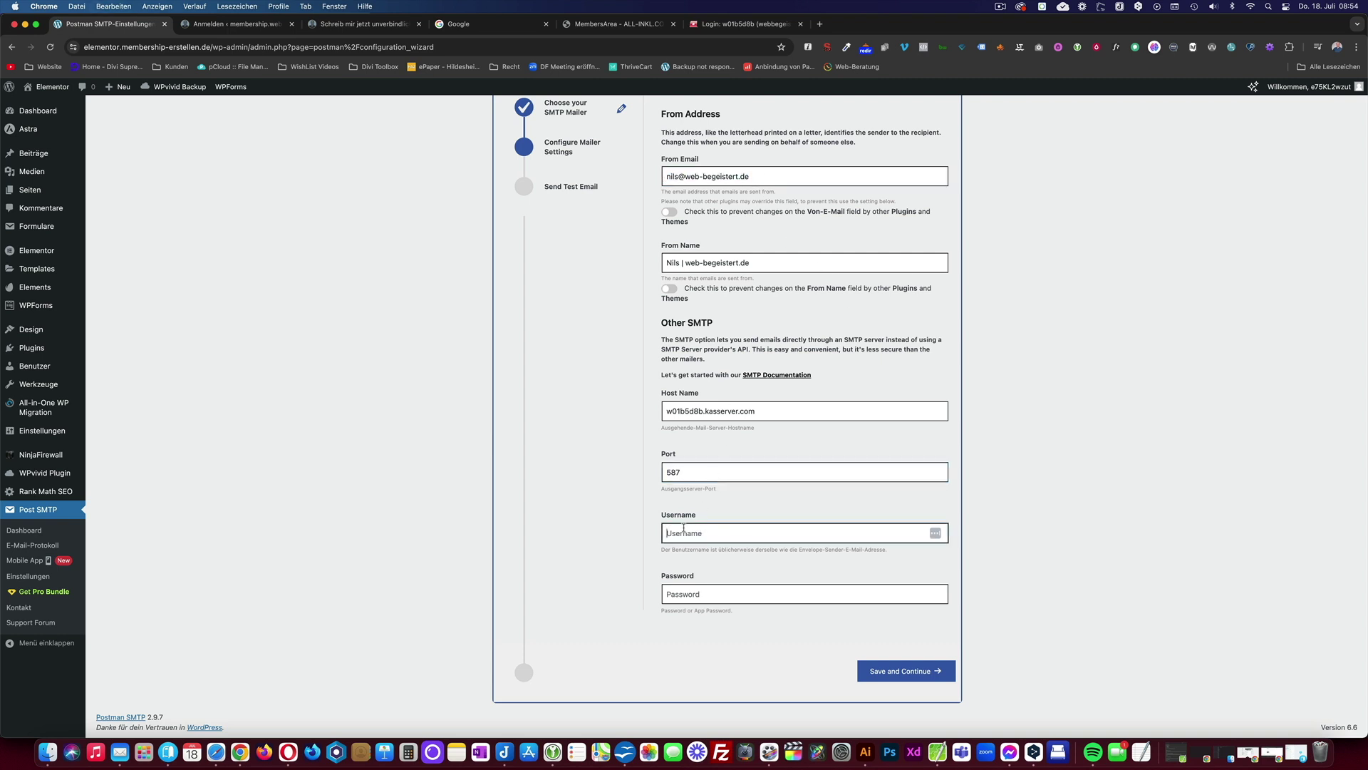
key("super+v")
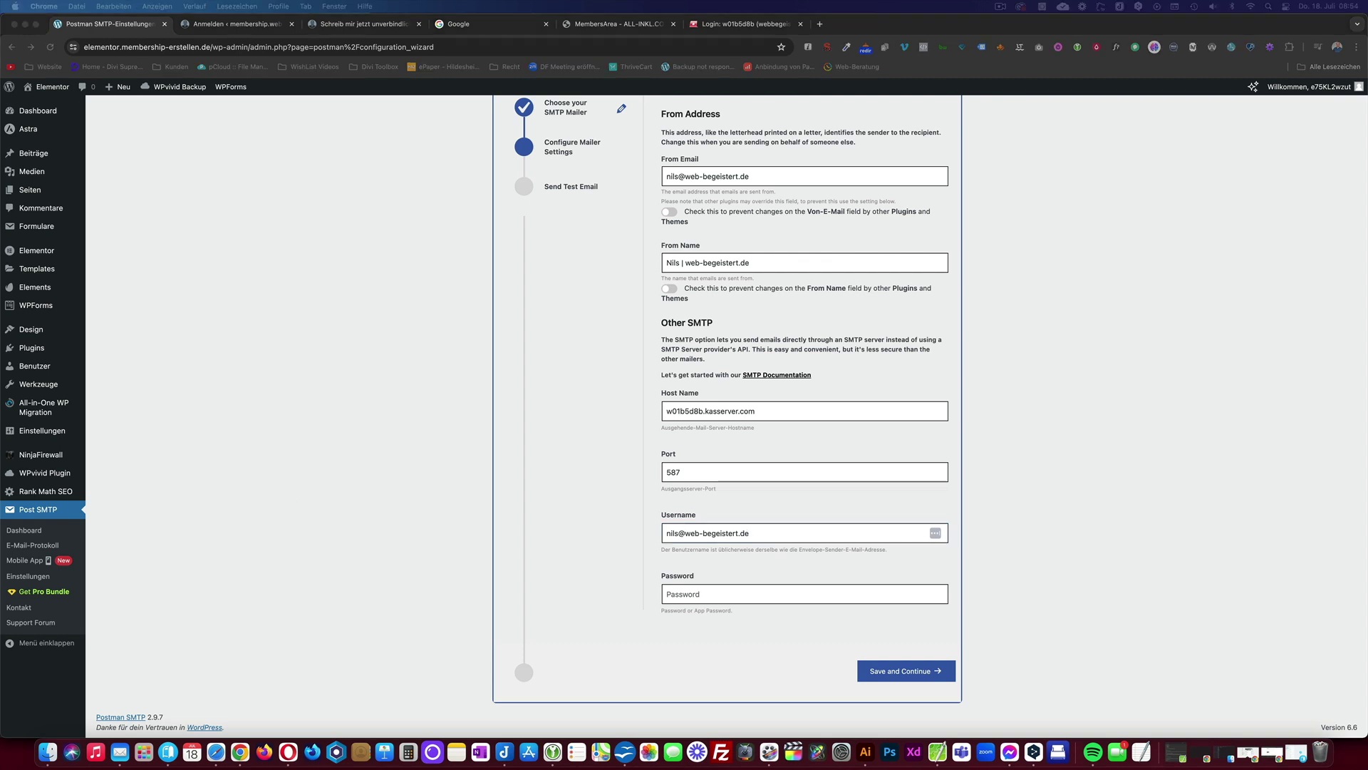
Paste the mailbox password into the Password field and save the mailer settings
left_click(681, 592)
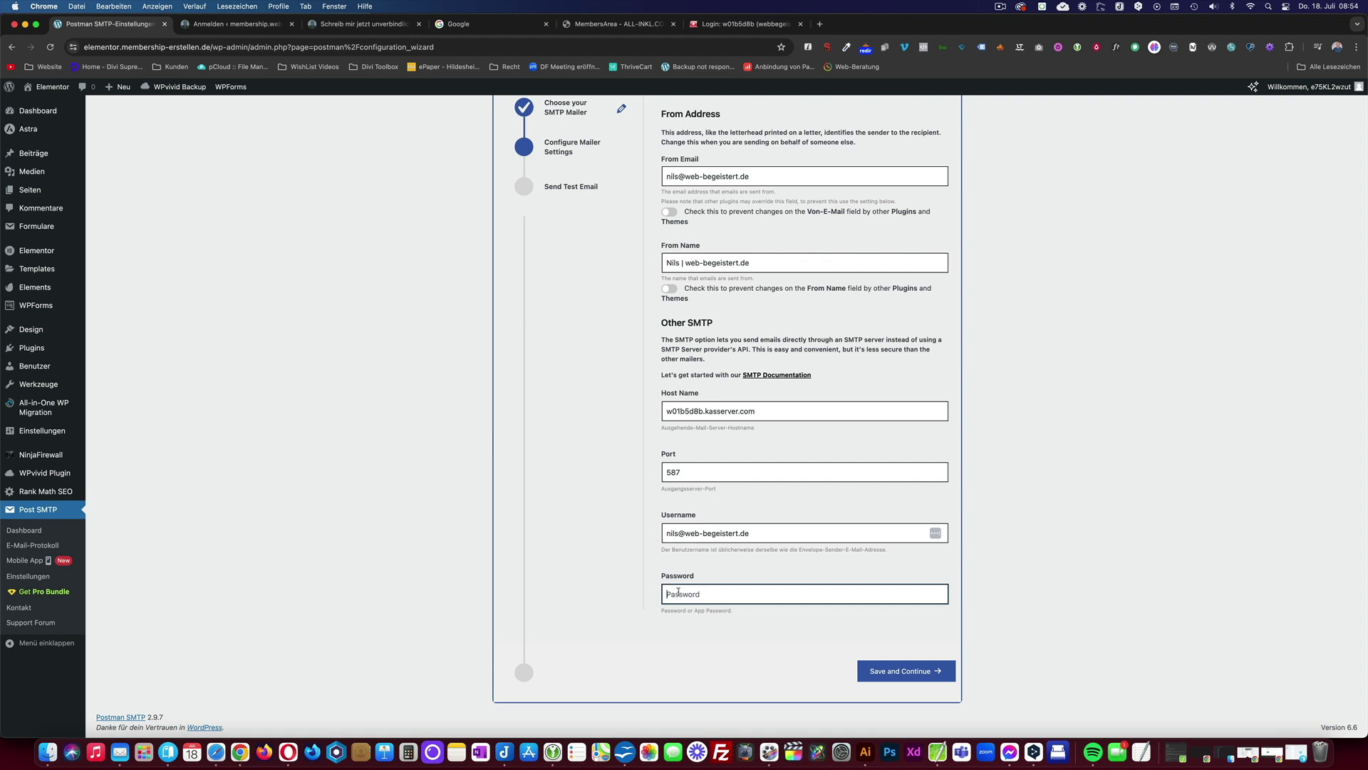
key("super+v")
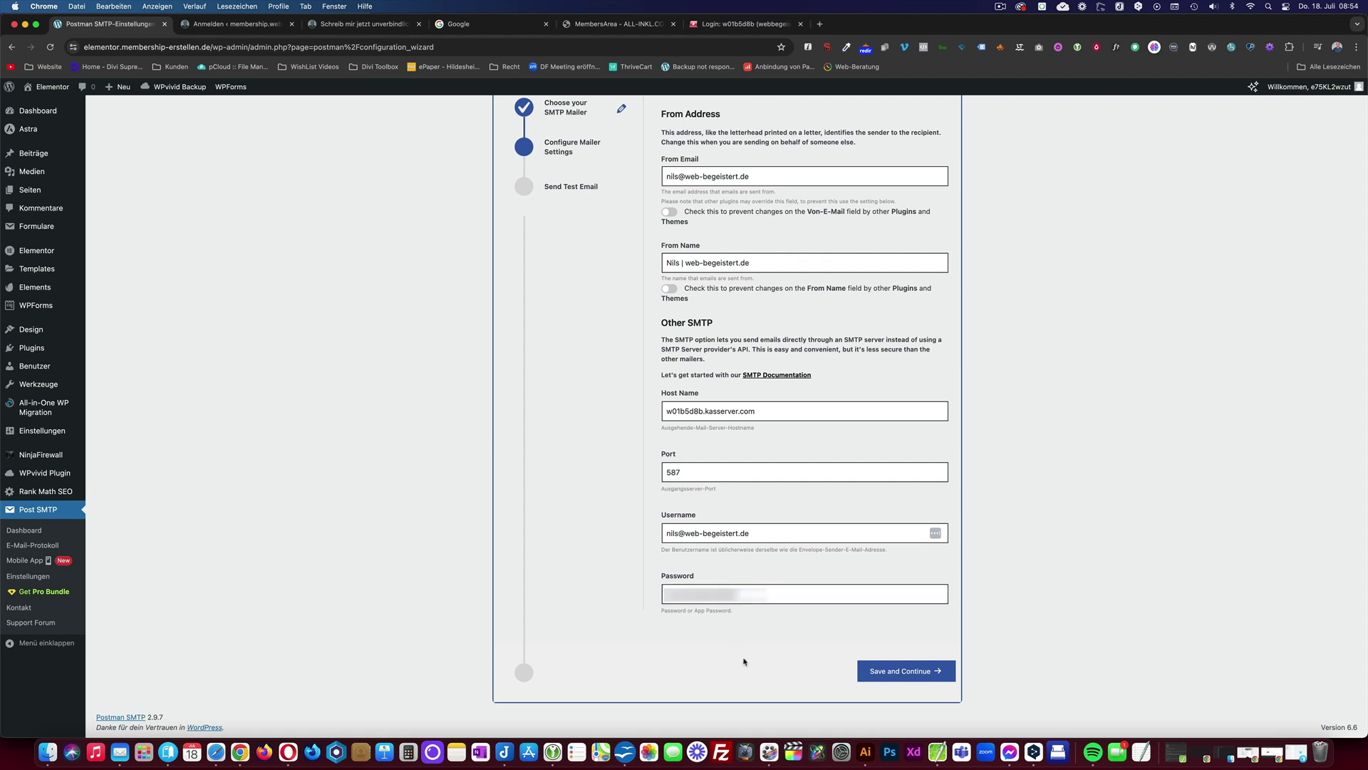
left_click(911, 680)
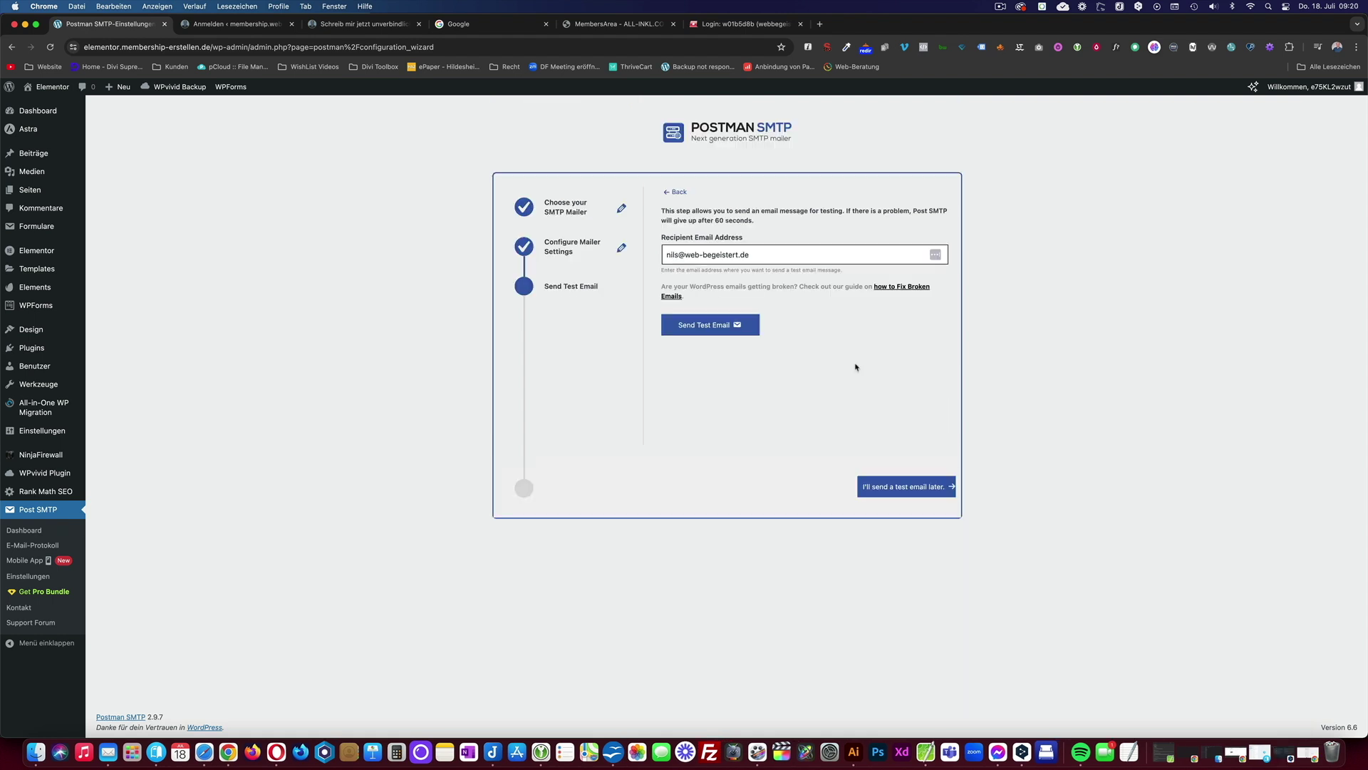
Send a test email to the prefilled recipient address and finish the setup wizard
left_click(712, 326)
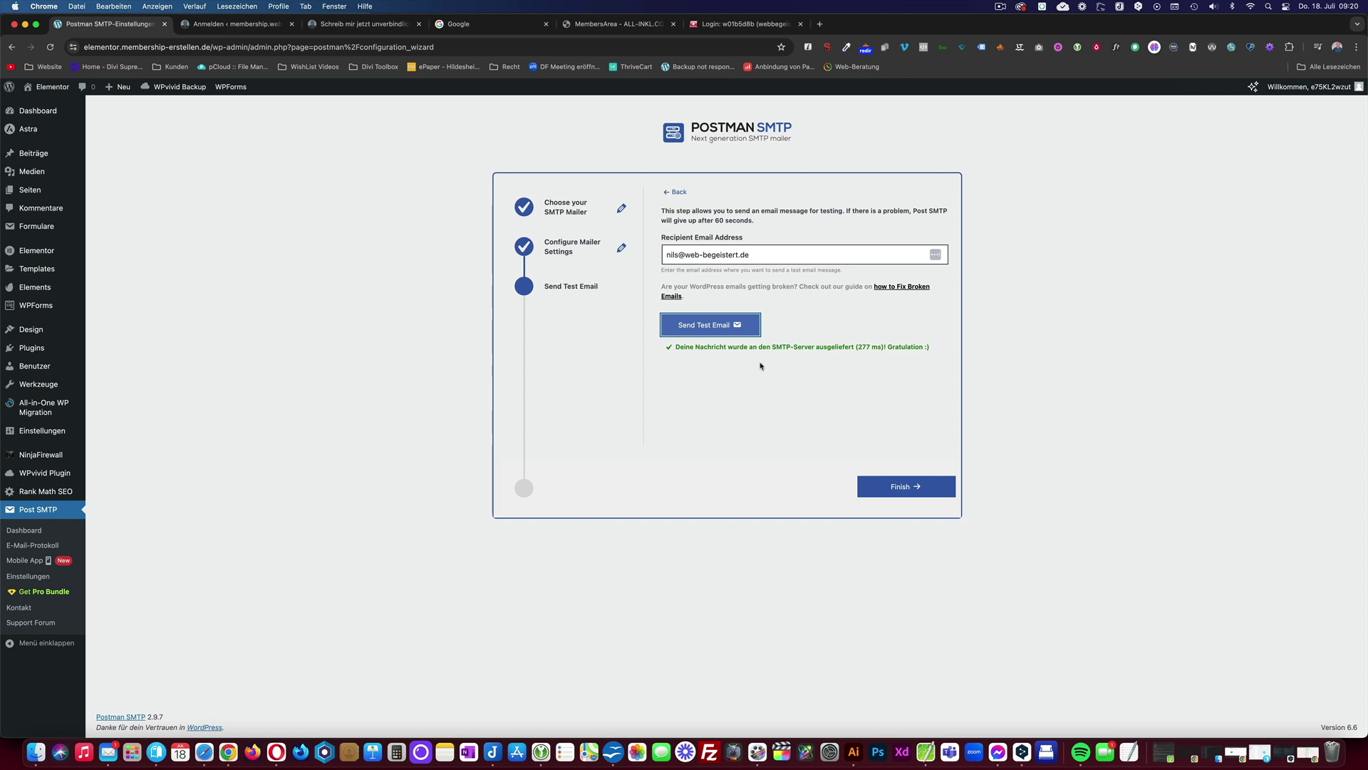
left_click(882, 486)
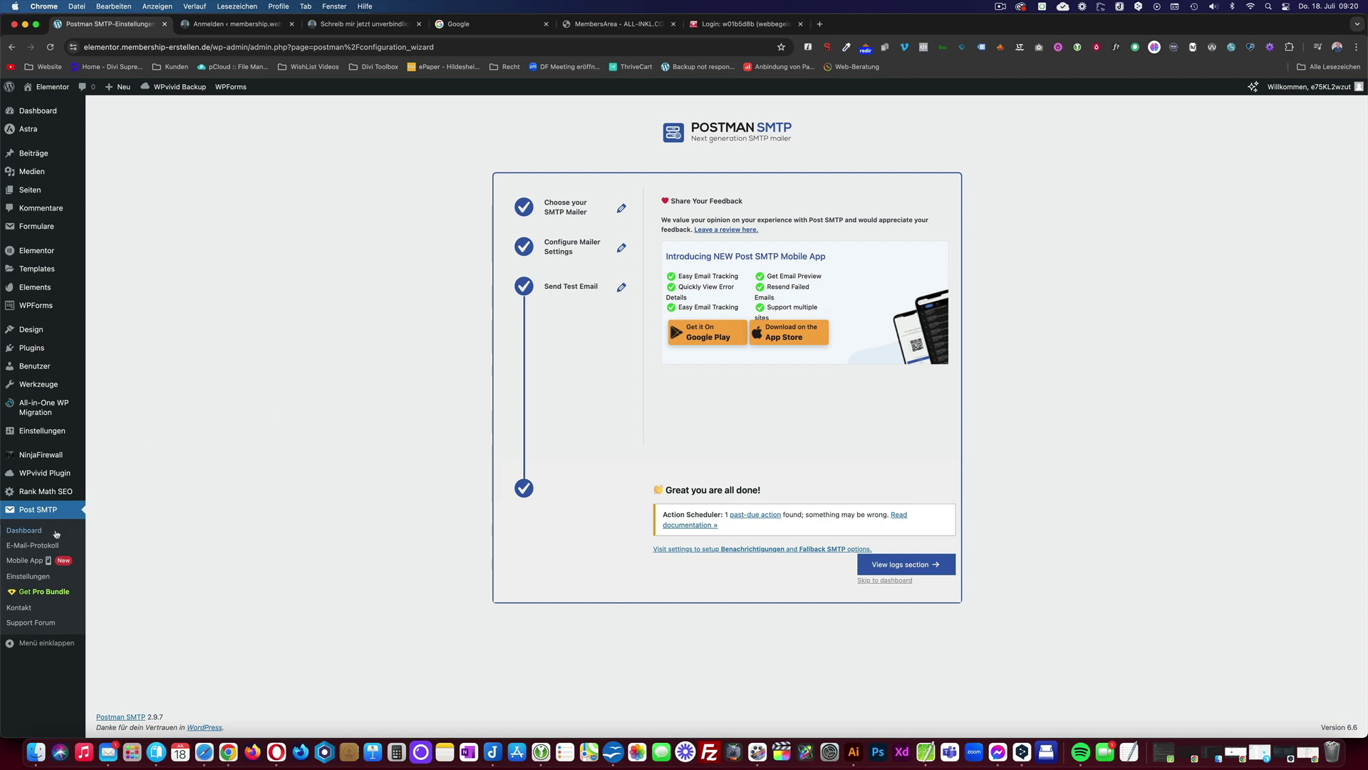
Check the Post SMTP email log and review the plugin's notification settings for failed deliveries
left_click(33, 546)
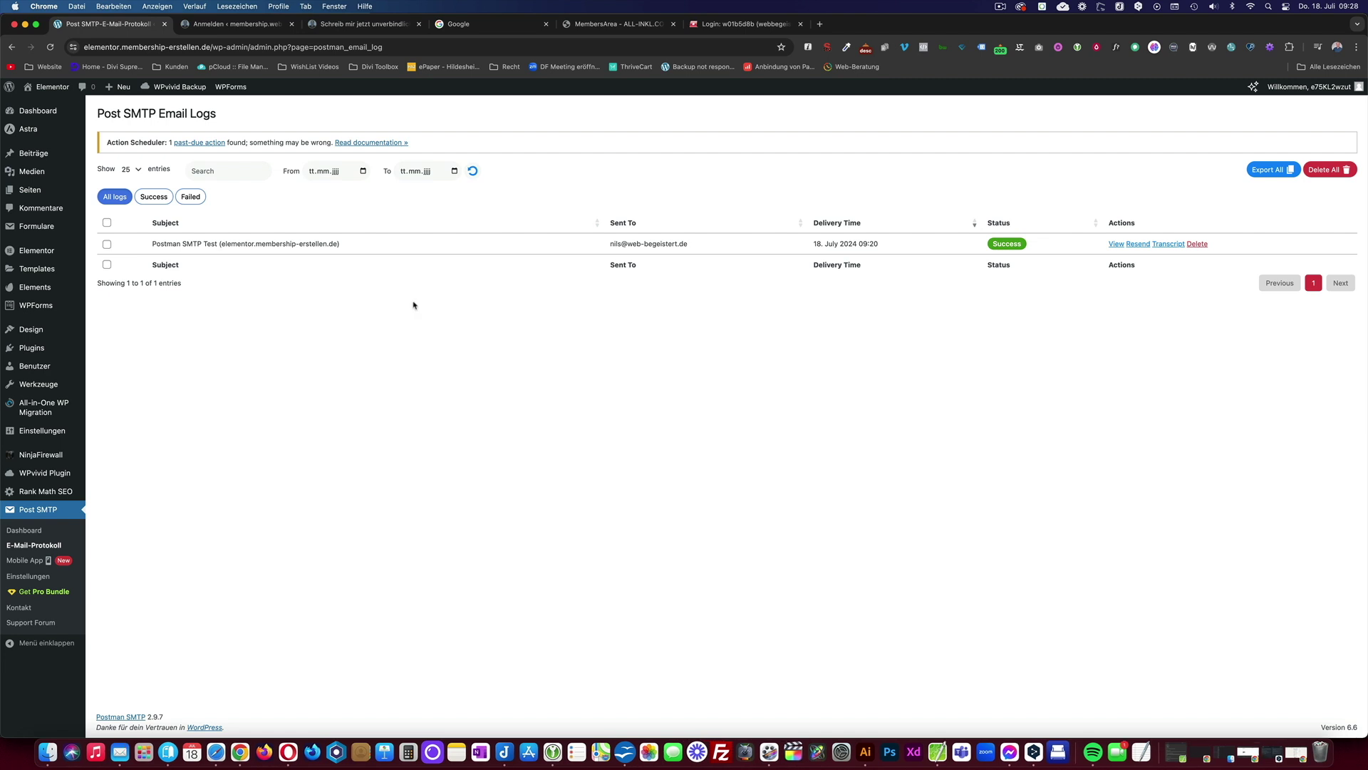
left_click(31, 576)
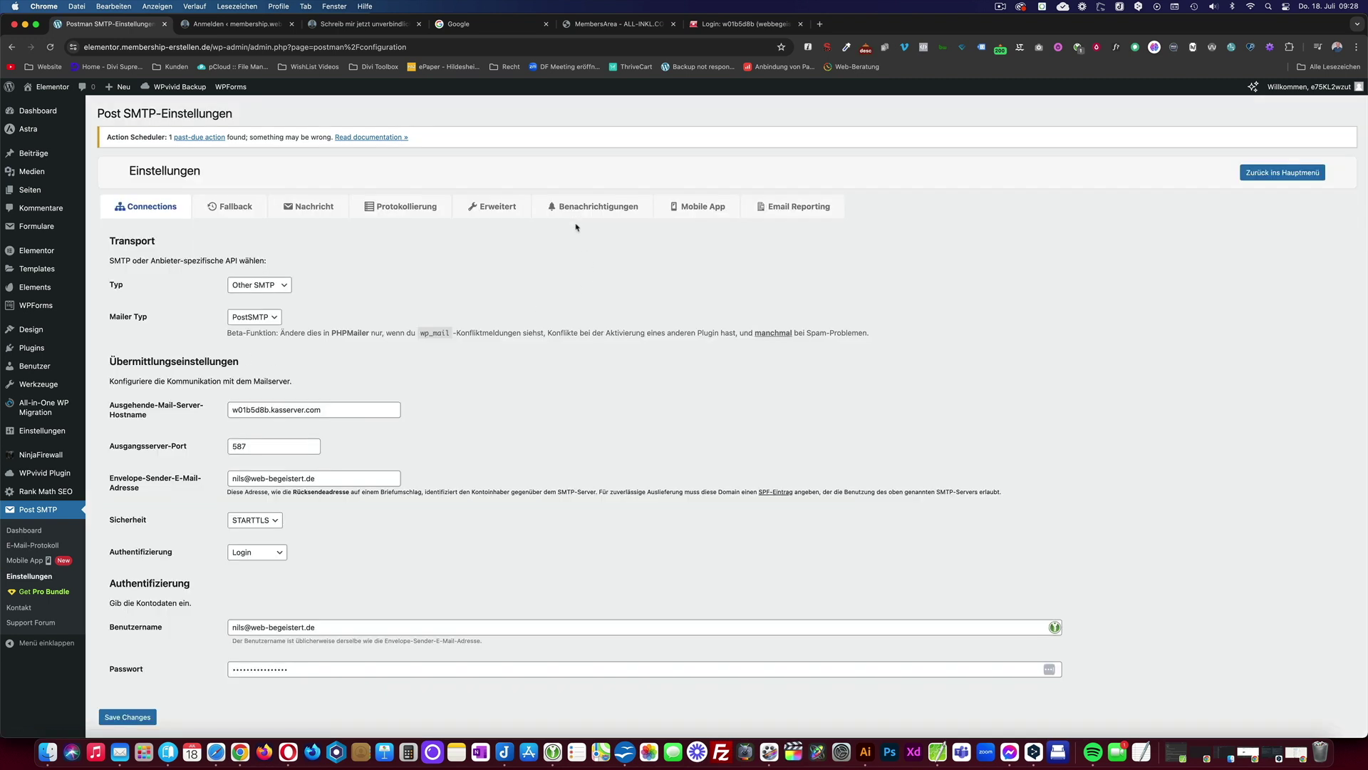
left_click(580, 207)
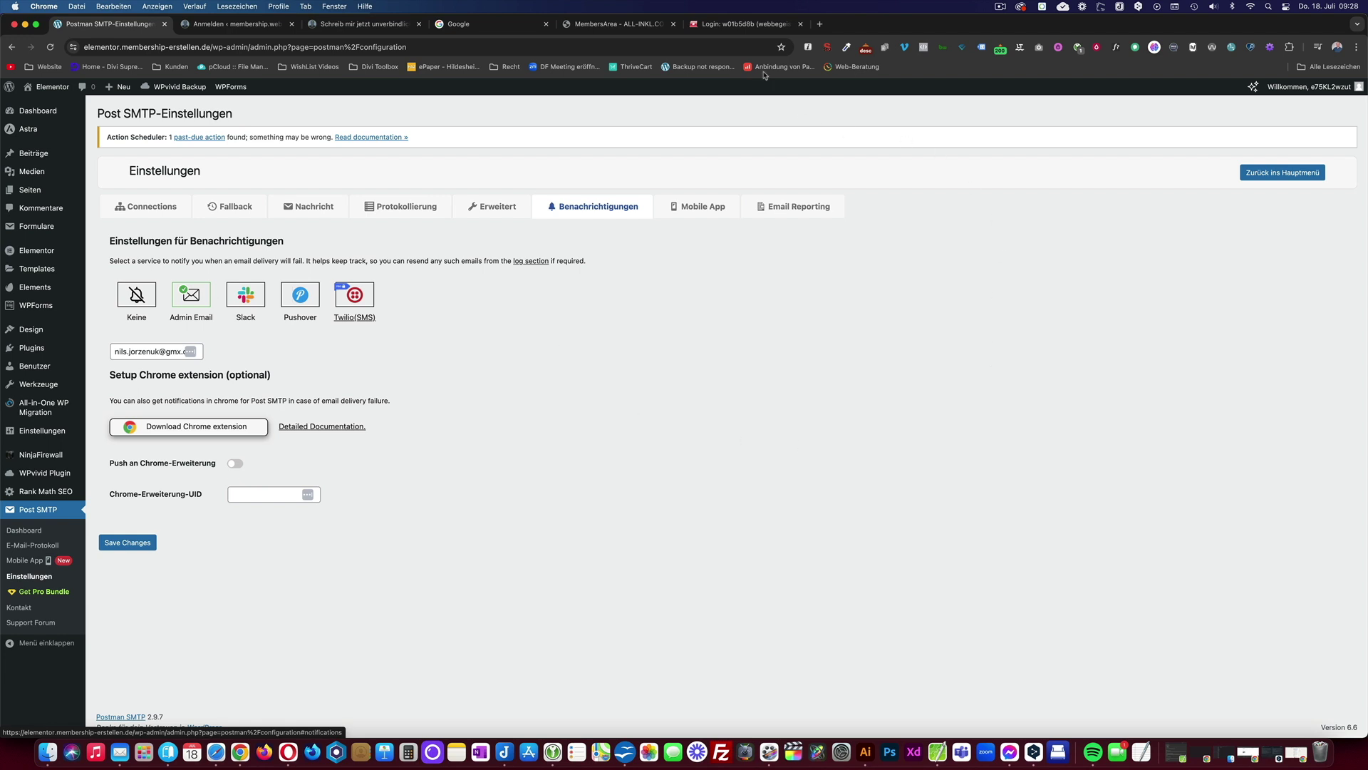
Switch to the ALL-INKL KAS administration and open its Tools section
left_click(736, 31)
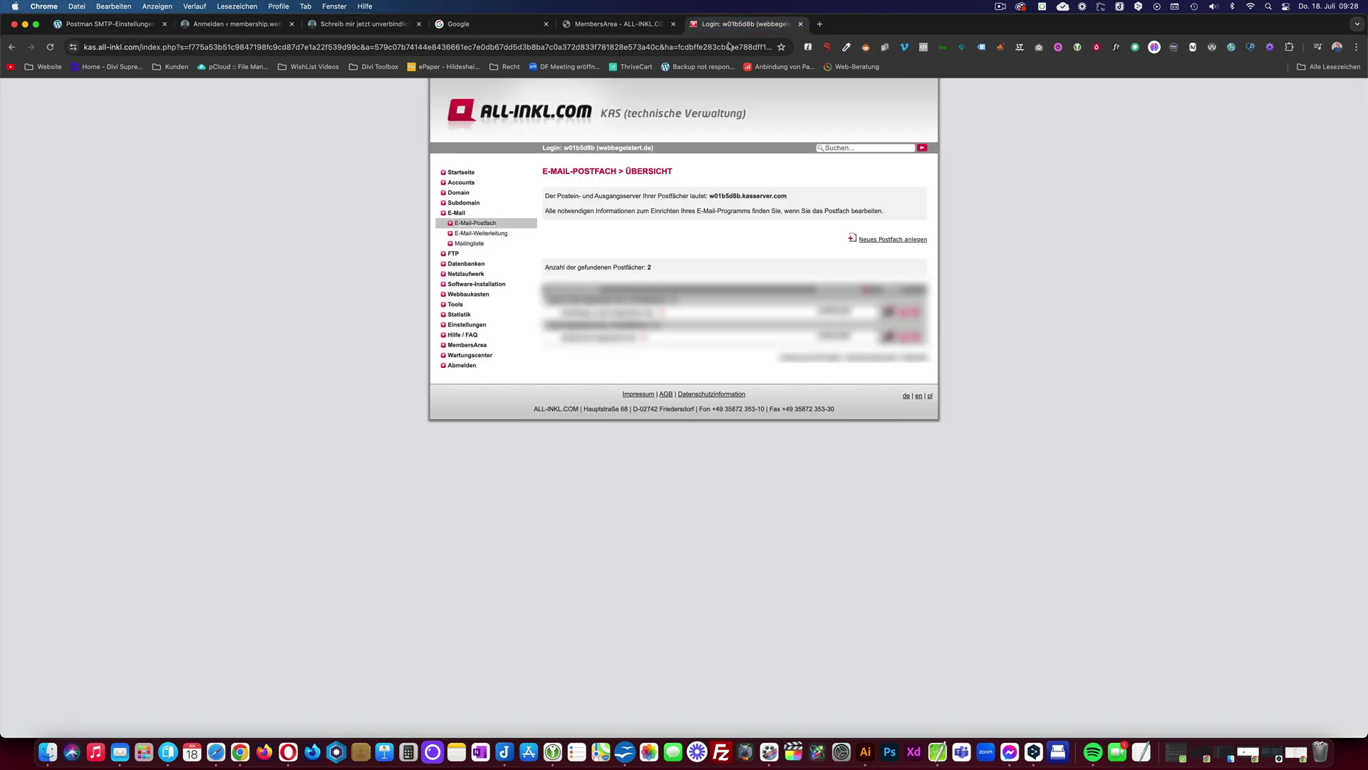
left_click(455, 305)
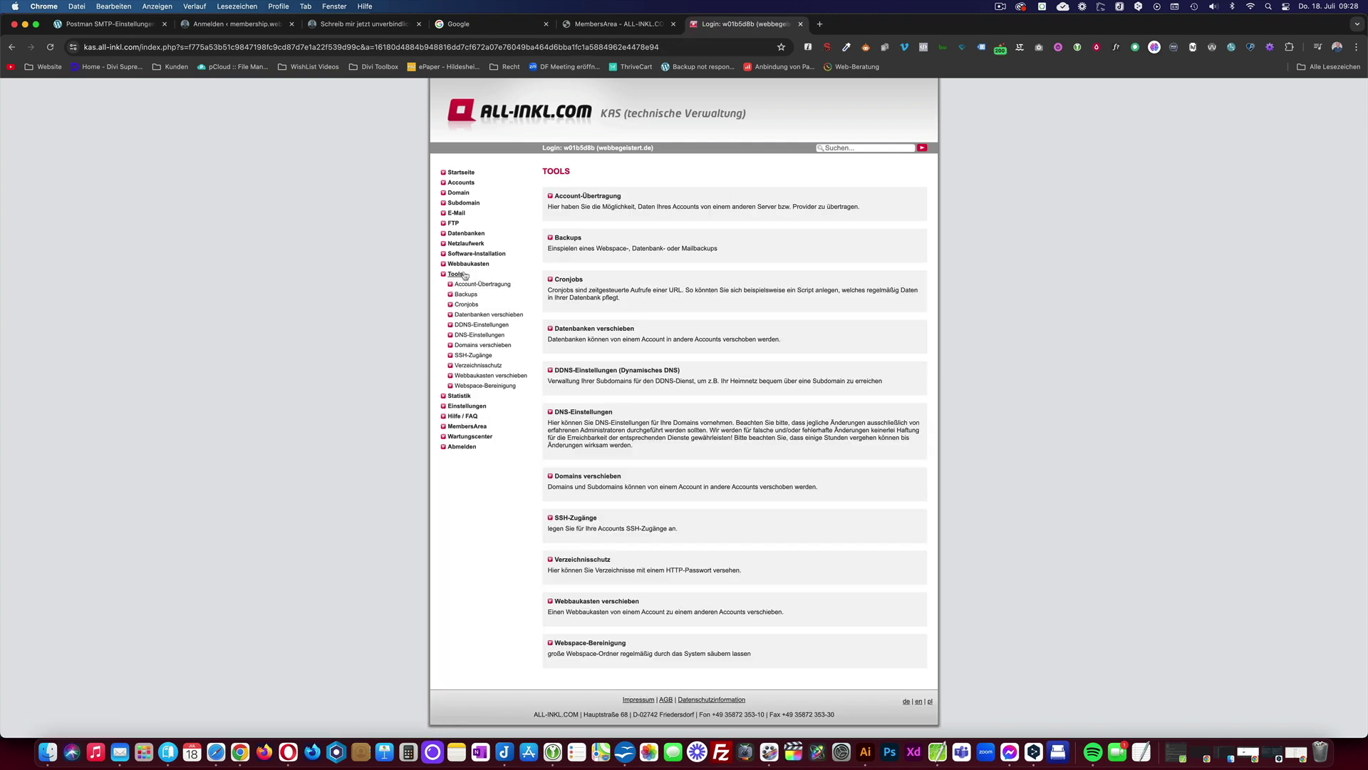